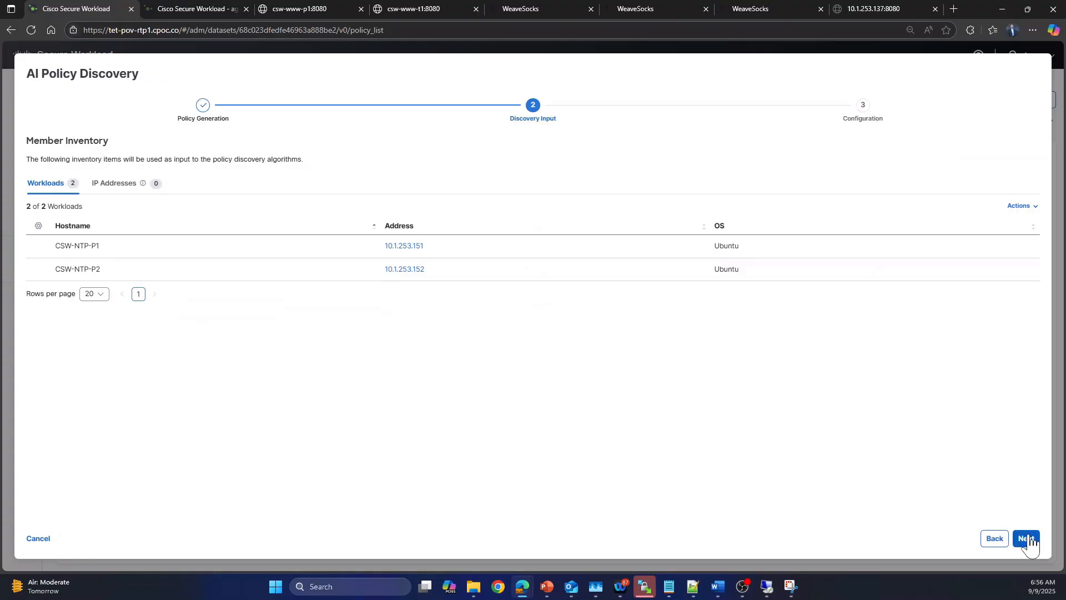
Step: Run policy discovery with the advanced configuration after expanding and reviewing the external dependencies list
left_click(1026, 538)
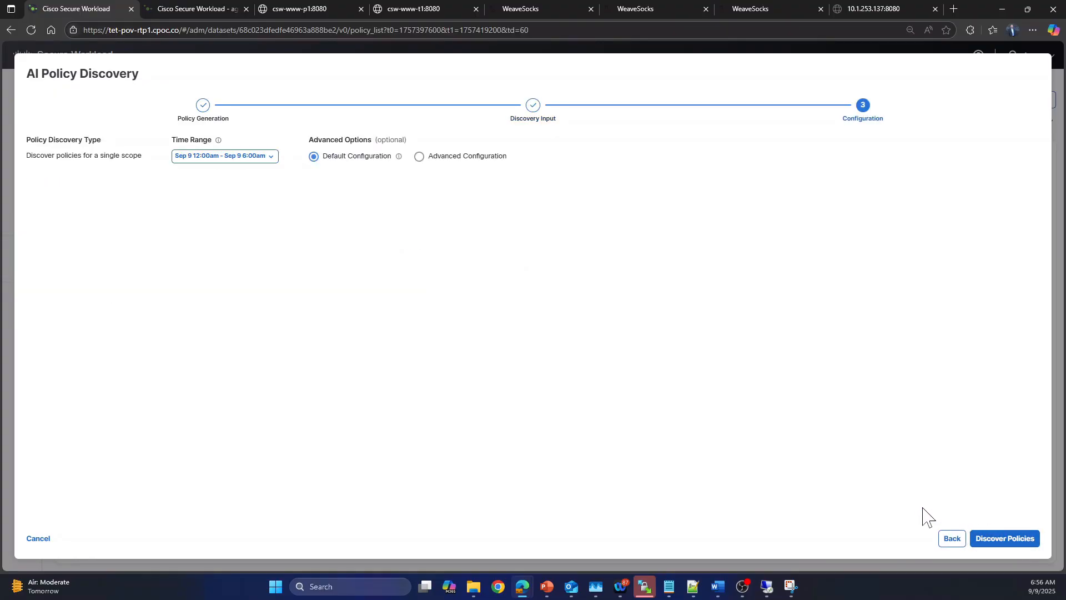
left_click(419, 157)
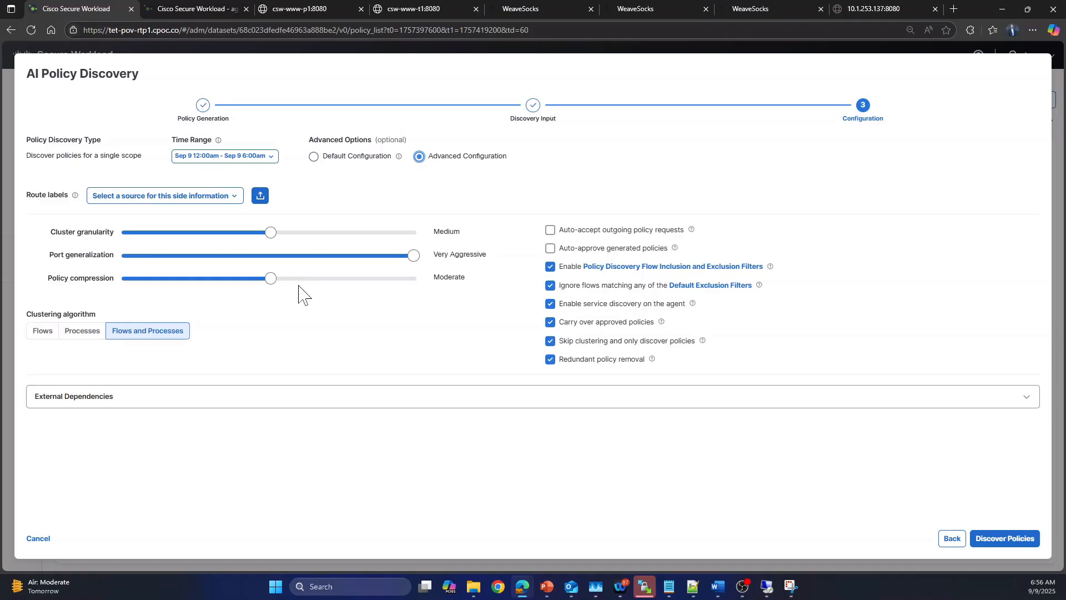
left_click(479, 396)
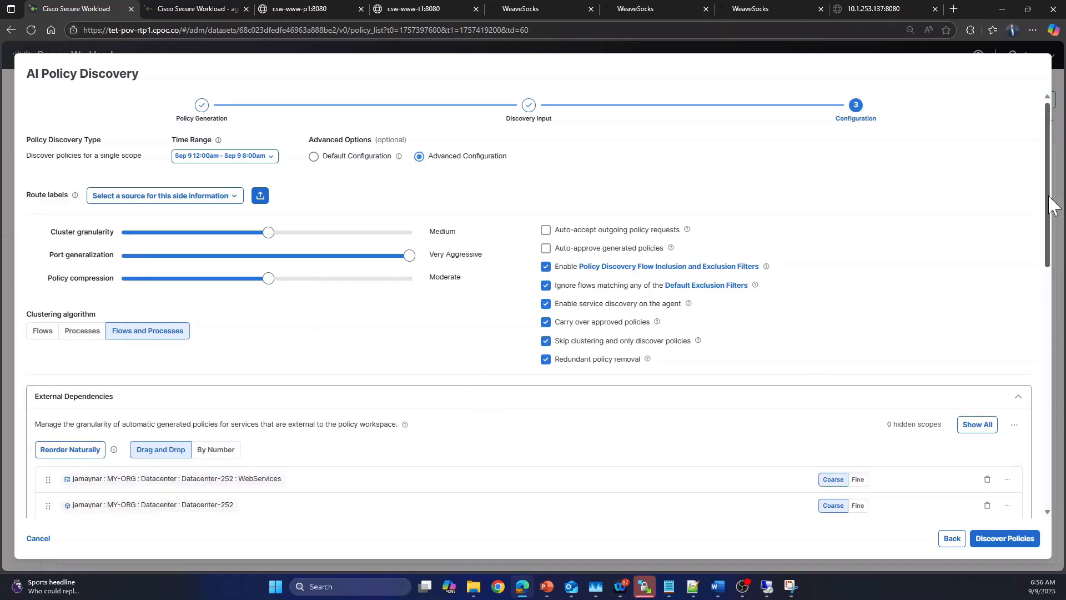
left_click_drag(1043, 211, 1051, 311)
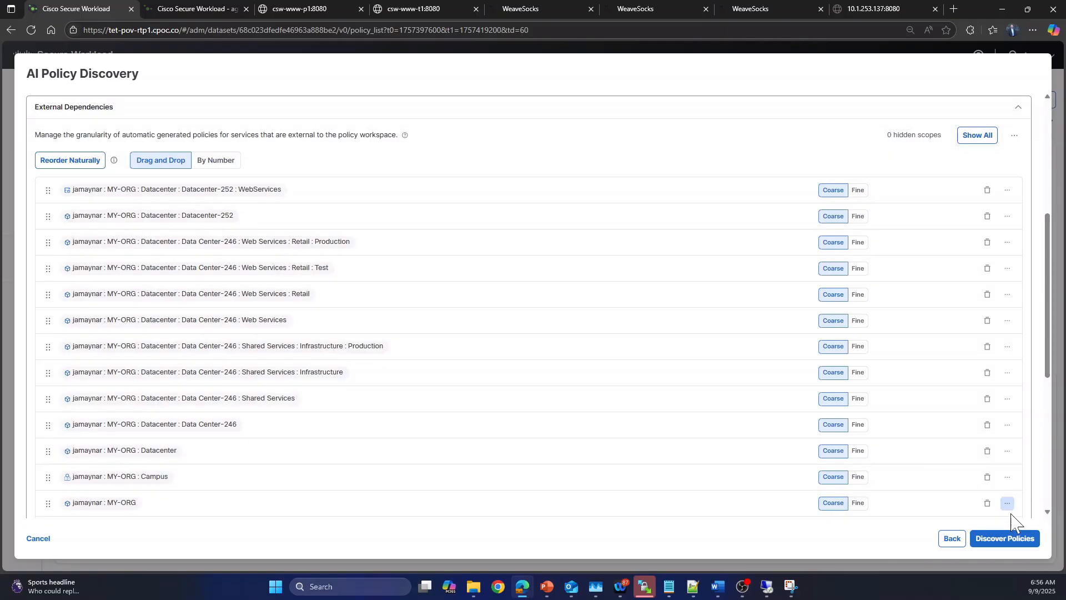
left_click(1007, 539)
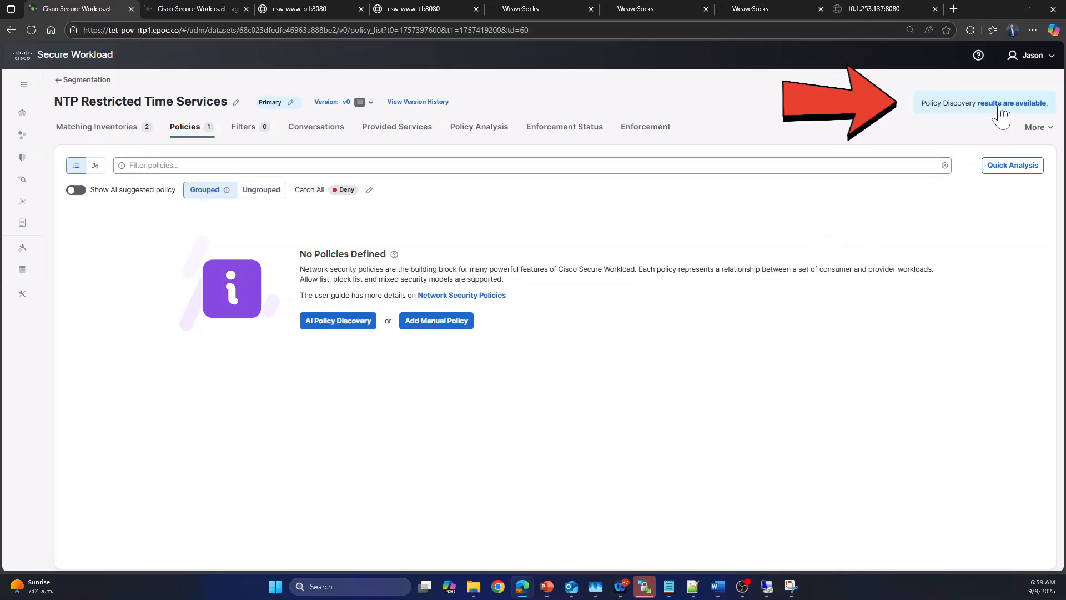
Step: Open the policy discovery results and view the protocols and ports of the policy whose consumer is Production : Time Services
left_click(1002, 105)
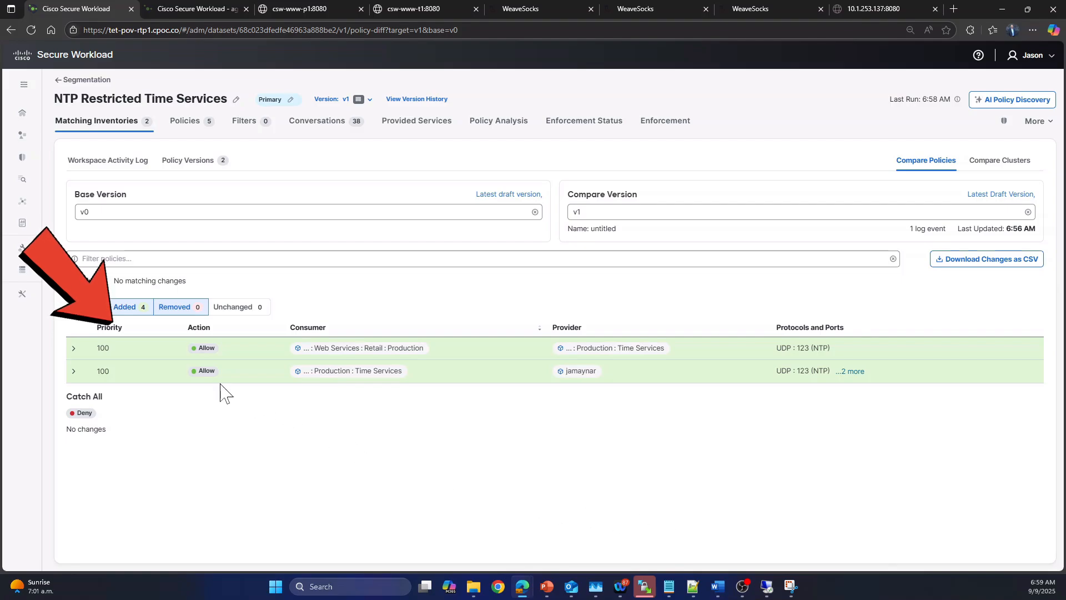
left_click(185, 122)
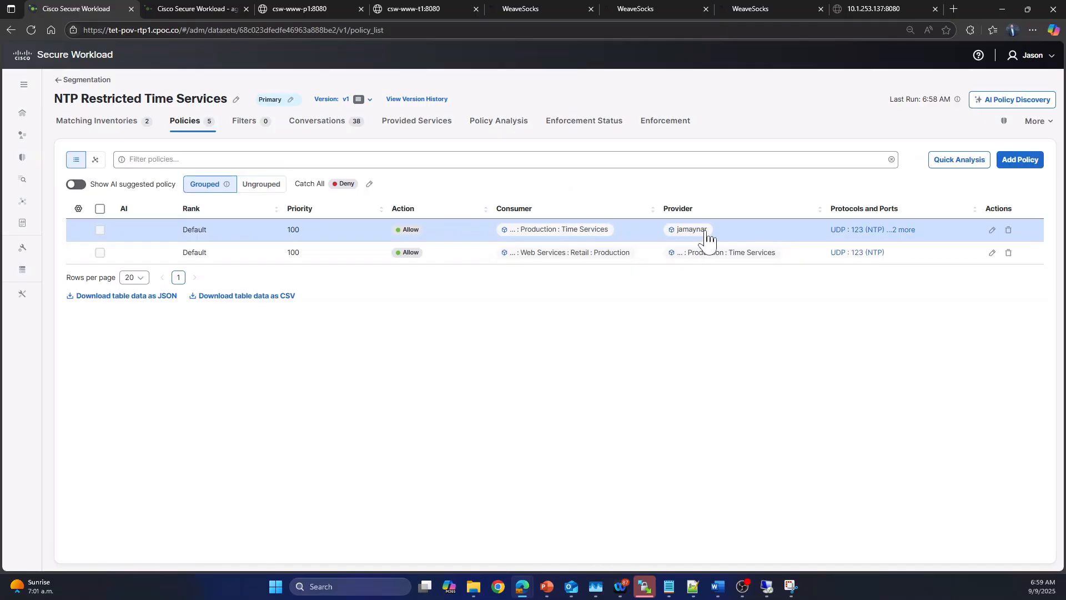
left_click(903, 230)
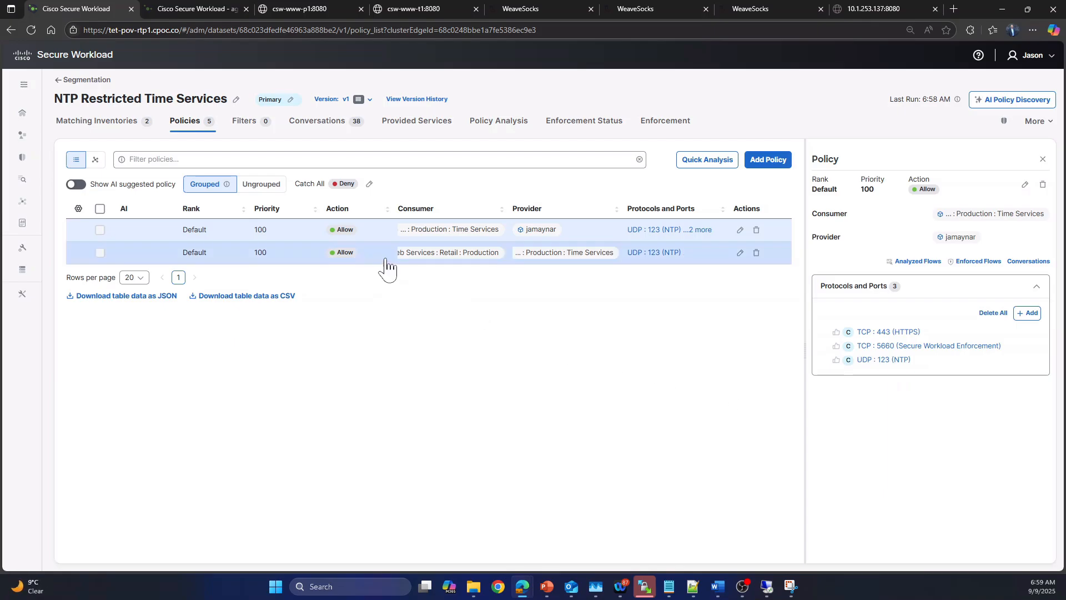
Step: Inspect the NTP policy for consumer Web Services : Retail : Production and list the workloads in that consumer scope
left_click(386, 259)
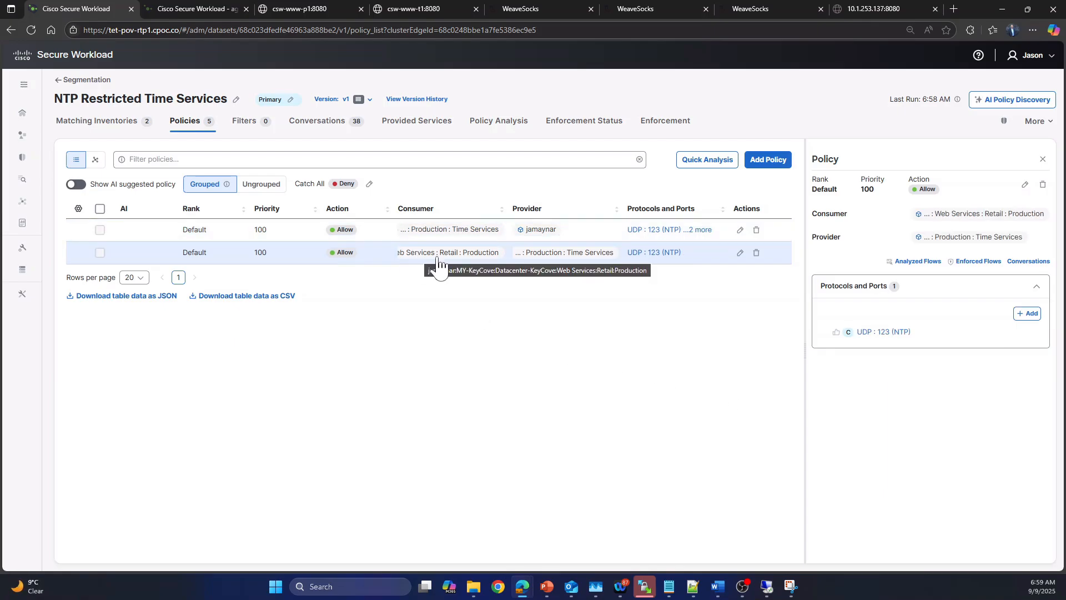
left_click(476, 258)
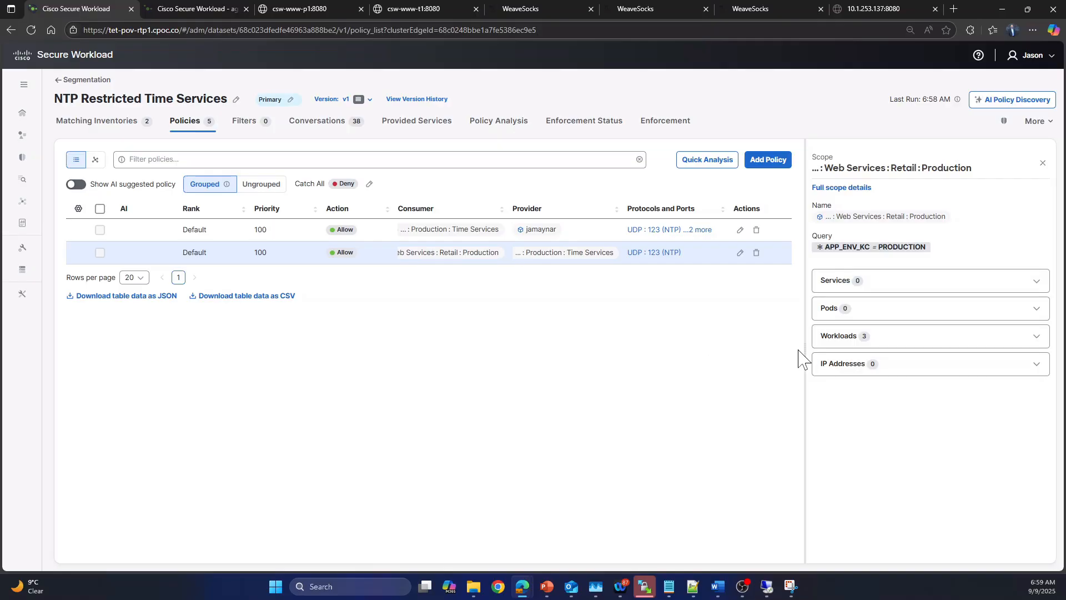
left_click(839, 340)
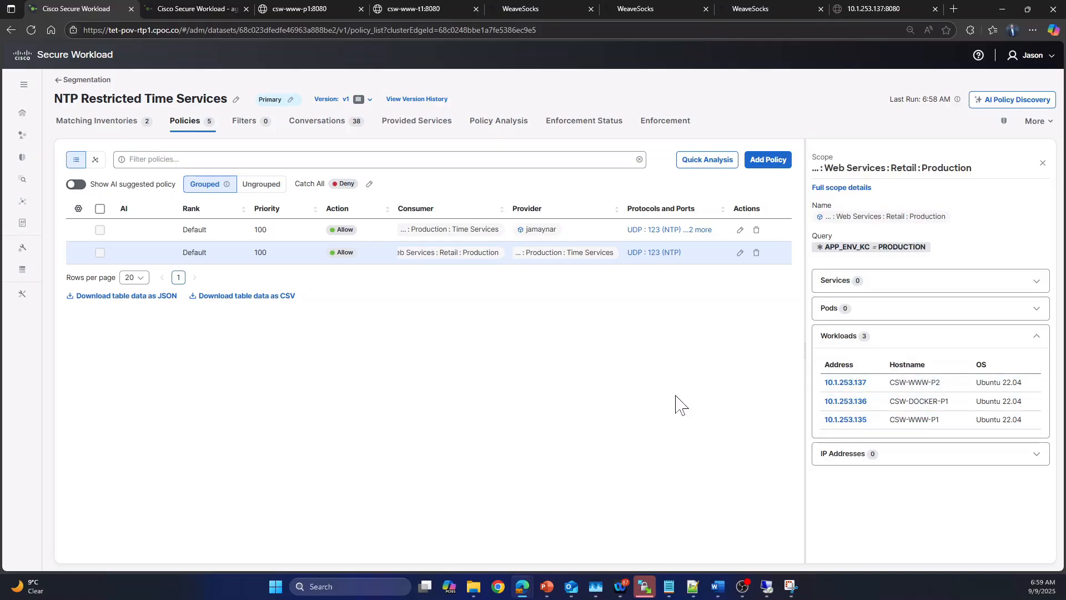
Step: Start policy analysis on the latest policies with the reason "Validate Policy-NTP"
left_click(667, 126)
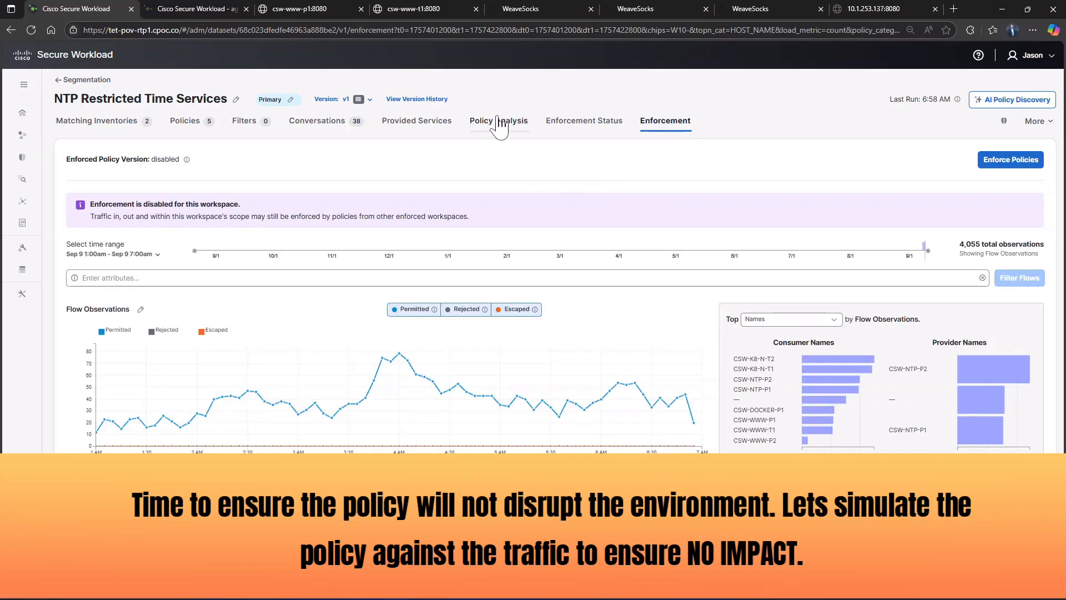
left_click(499, 122)
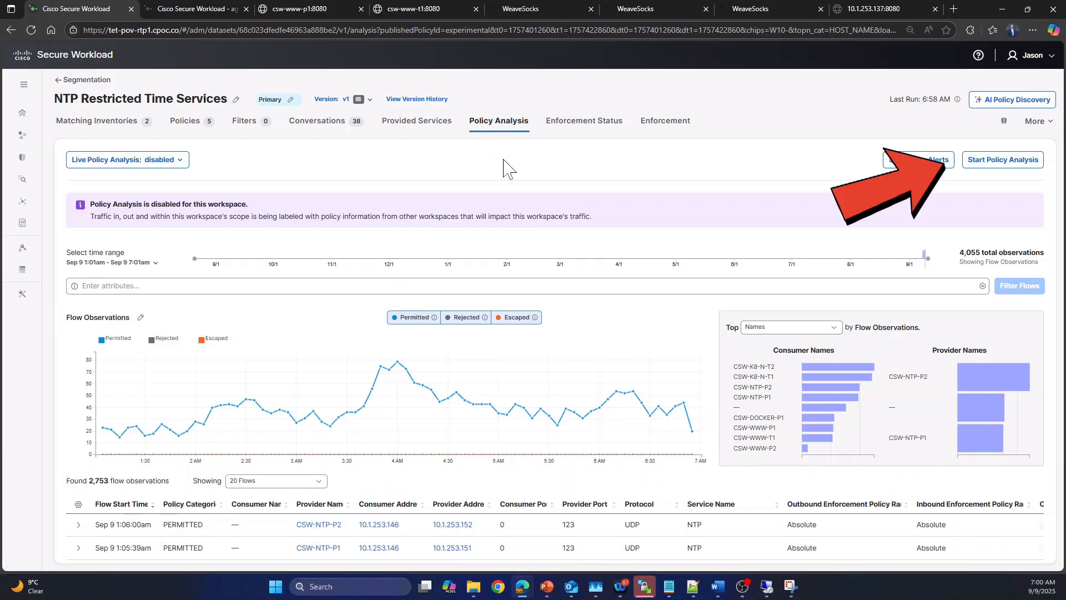
left_click(999, 159)
type("Validate Policy-NTP")
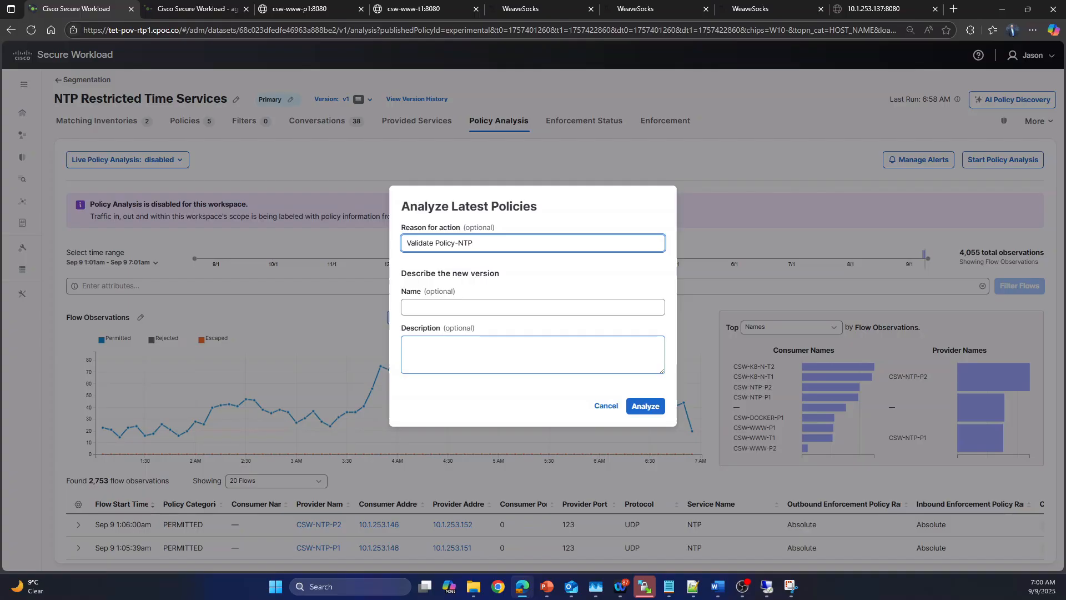
left_click(644, 406)
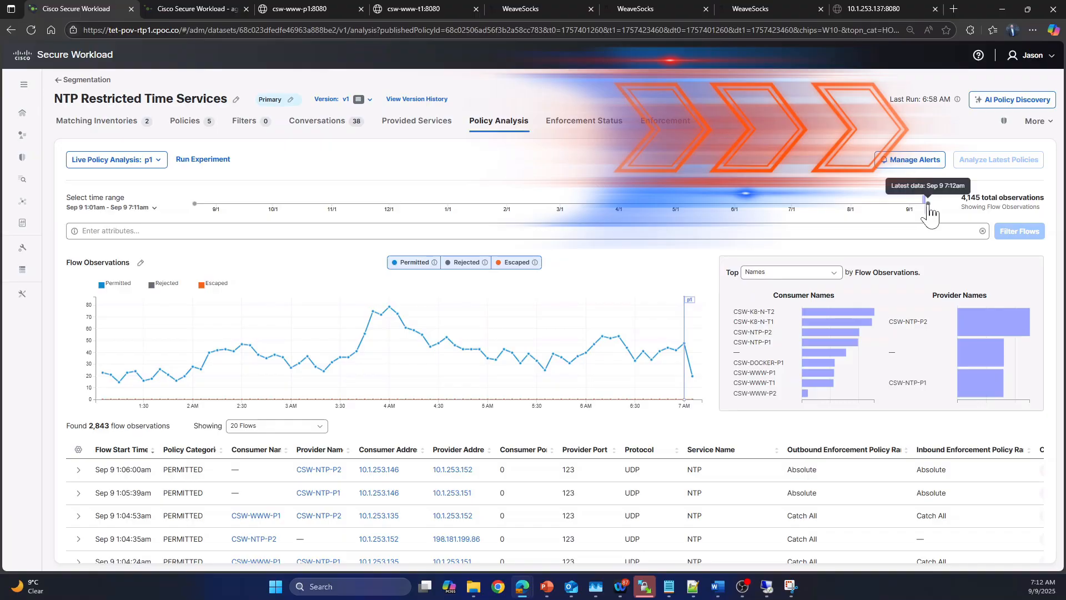
Step: With the analysis time range extended to Sep 9 7:12am, inspect the 7:05 am flow observations and hide rejected flows
left_click(928, 204)
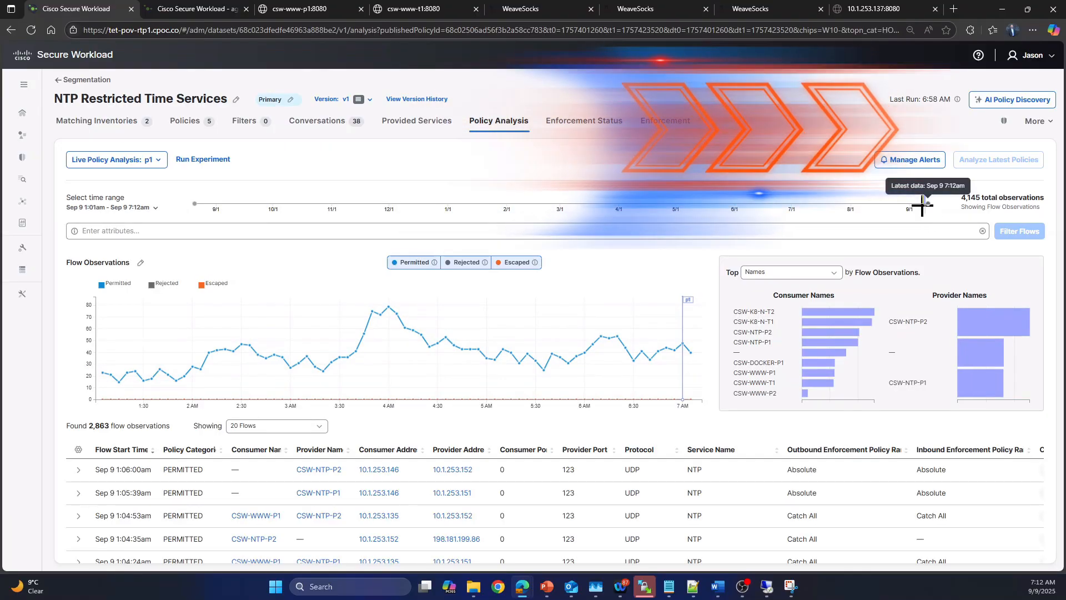
left_click(693, 361)
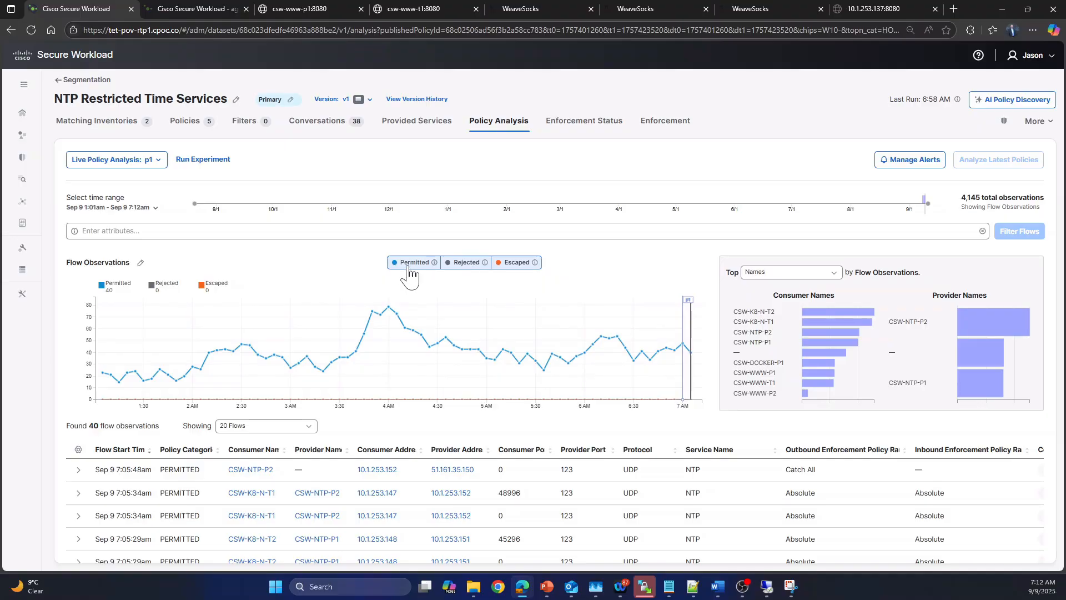
left_click(465, 264)
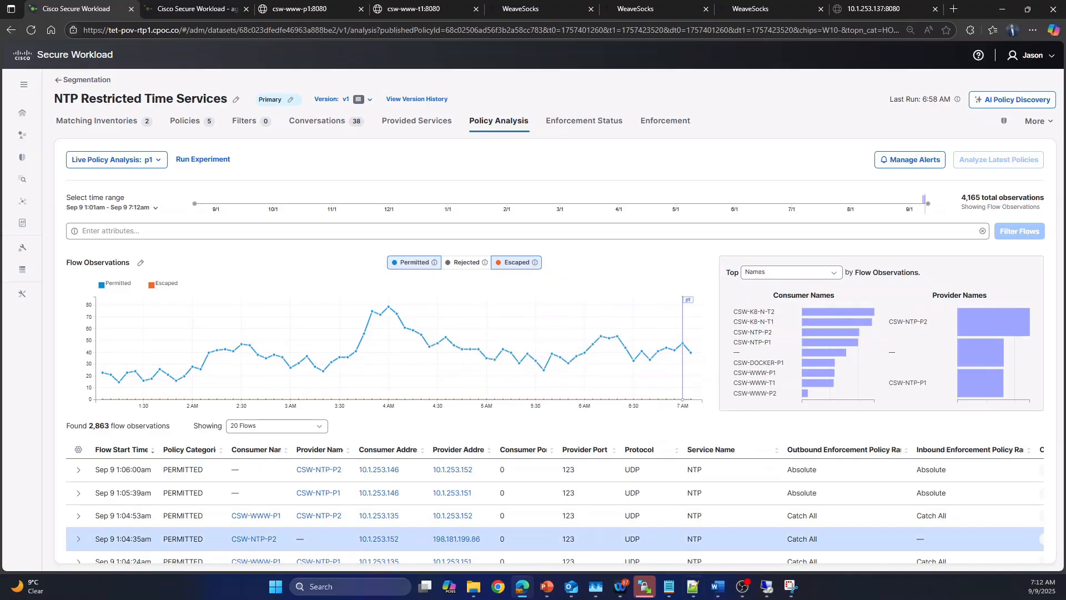
Step: Begin enforcing the workspace's policies and select version p1 as the version to enforce
left_click(672, 122)
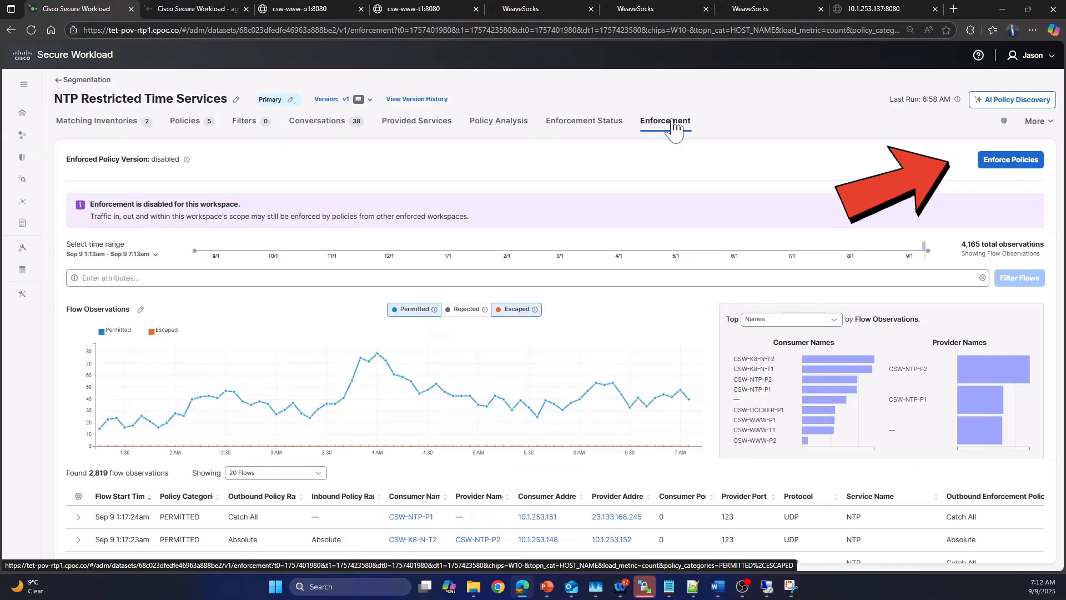
left_click(1001, 166)
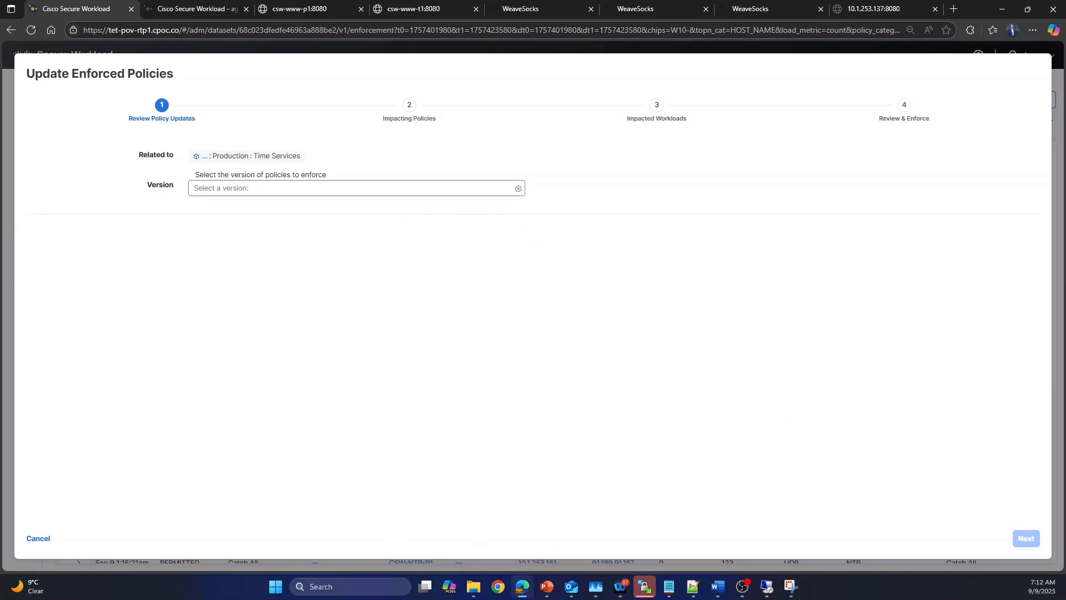
left_click(355, 189)
left_click(245, 218)
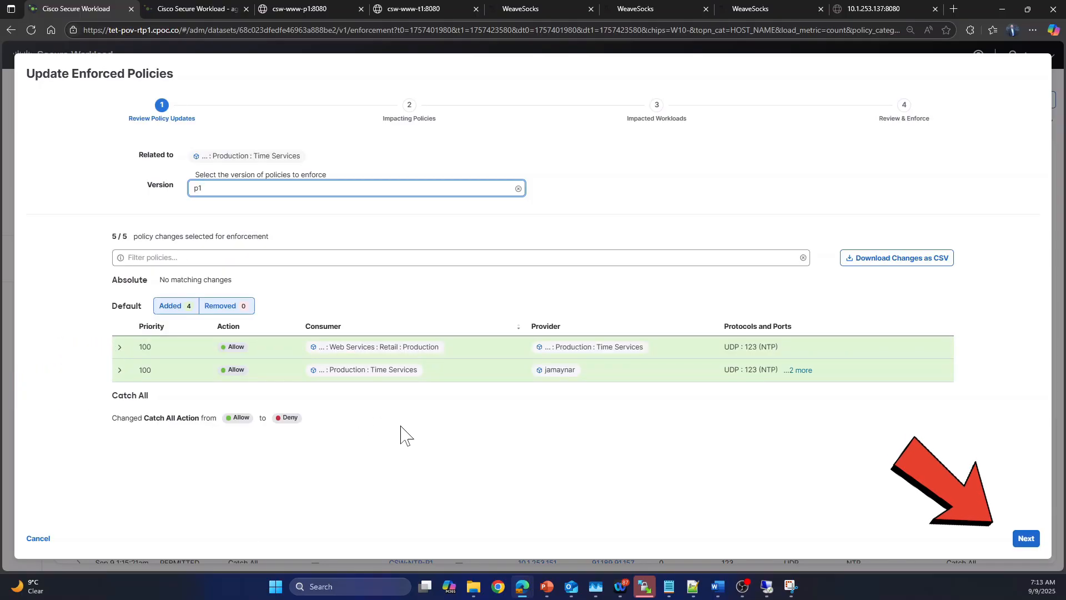
Step: Go through the impacting policies and impacted workloads, enter "Restrict Time Services" as the enforcement reason, and accept and enforce
left_click(1026, 538)
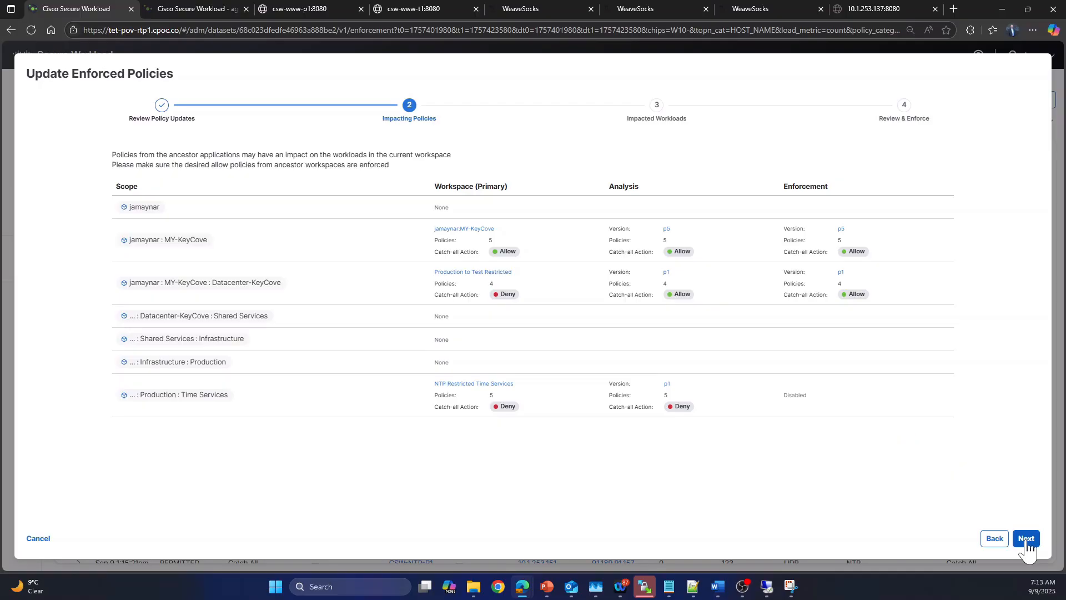
left_click(1026, 538)
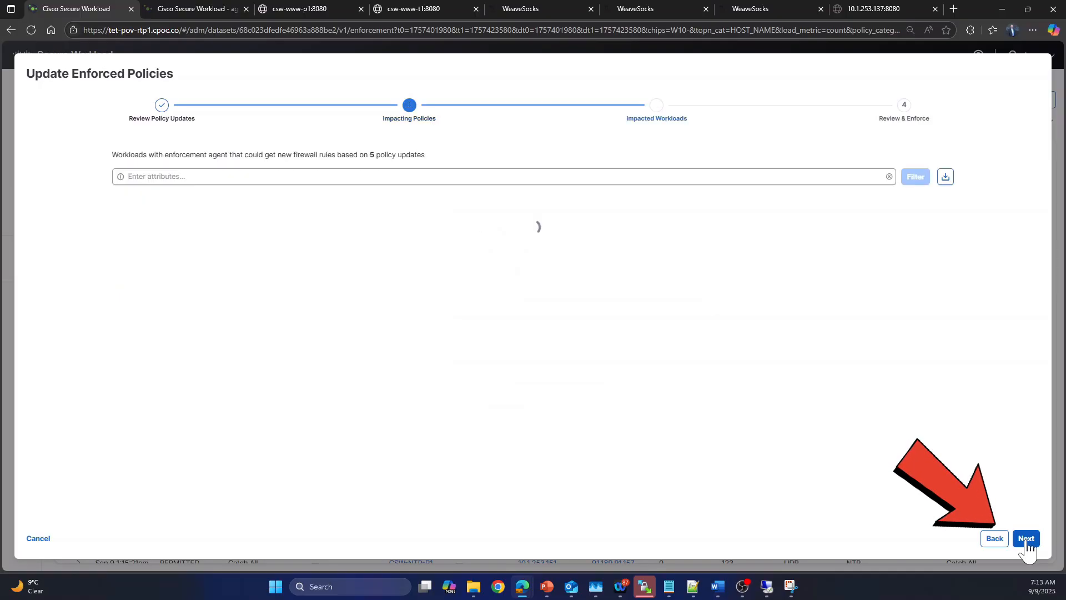
left_click(1026, 540)
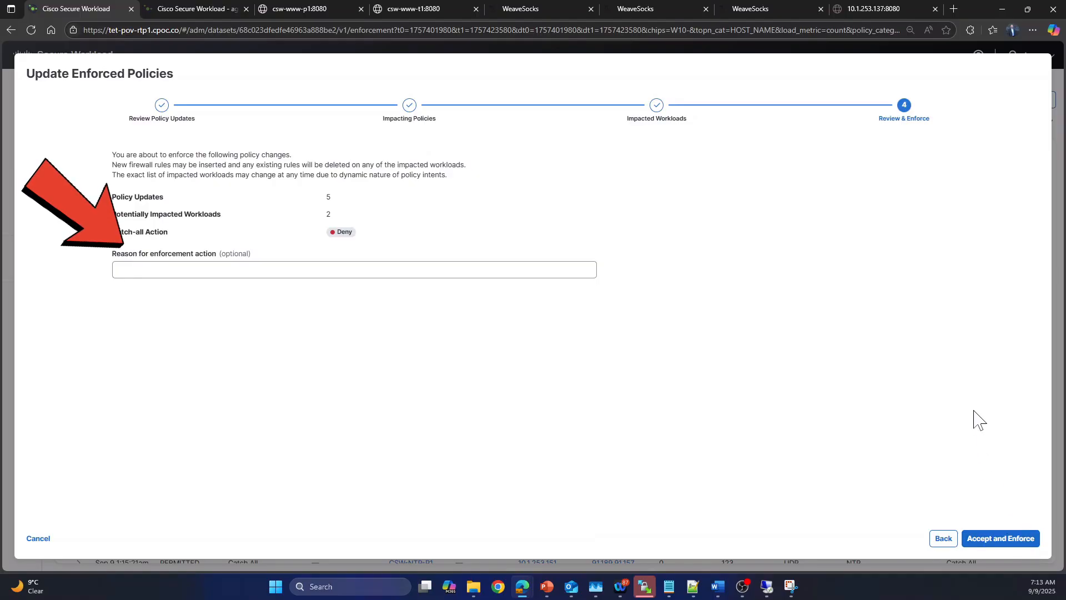
left_click(311, 270)
type("Restrict Time Services")
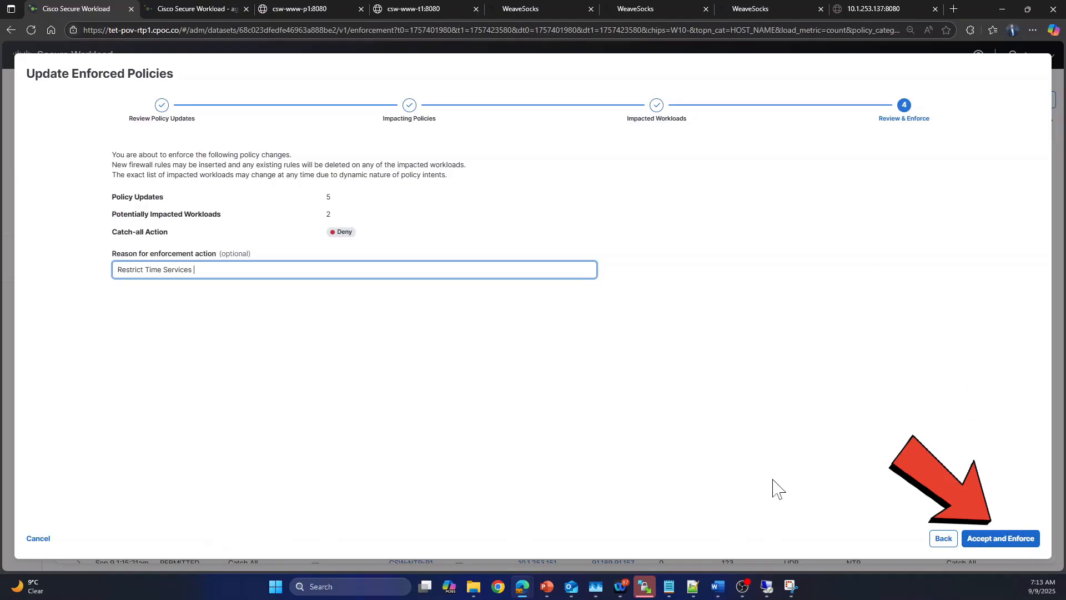
left_click(1003, 537)
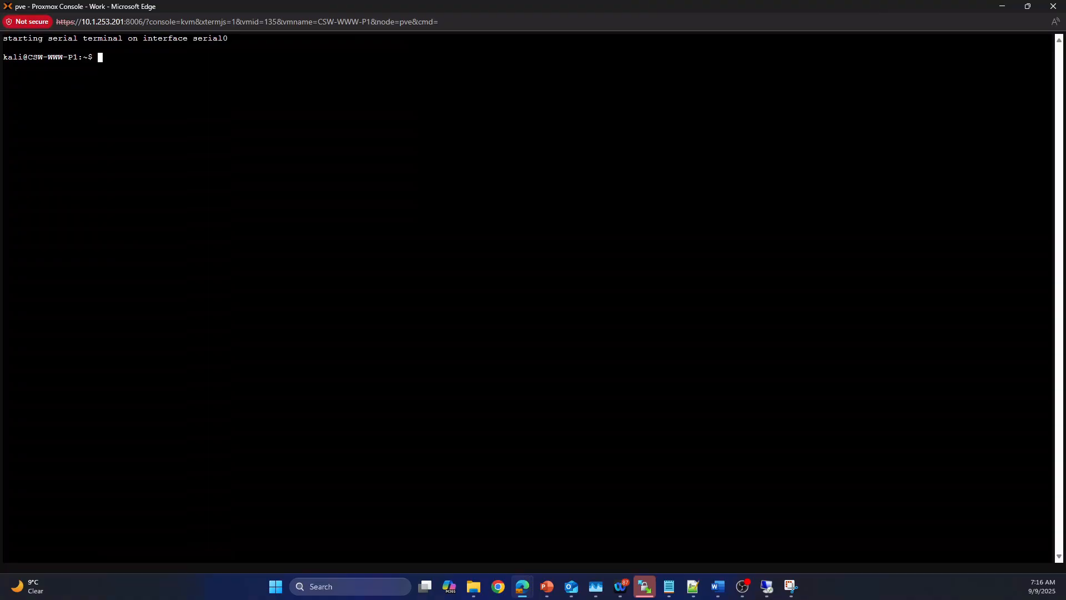
Step: In the CSW-WWW-P1 Proxmox console, restart the time service with "sudo systemctl restart chrony"
type("sudo systemctl restart chrony")
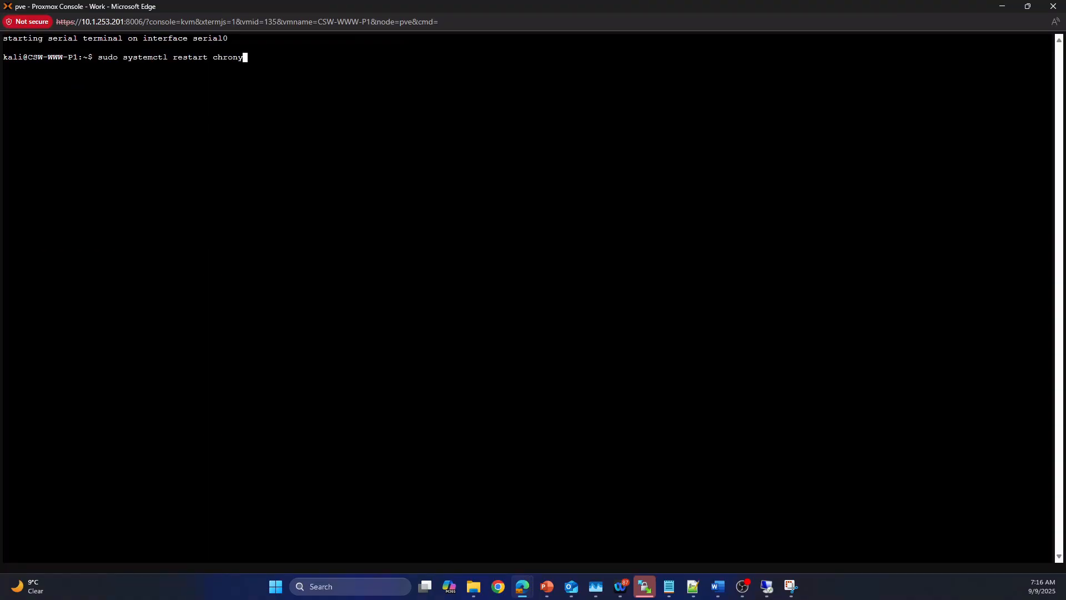
key("Return")
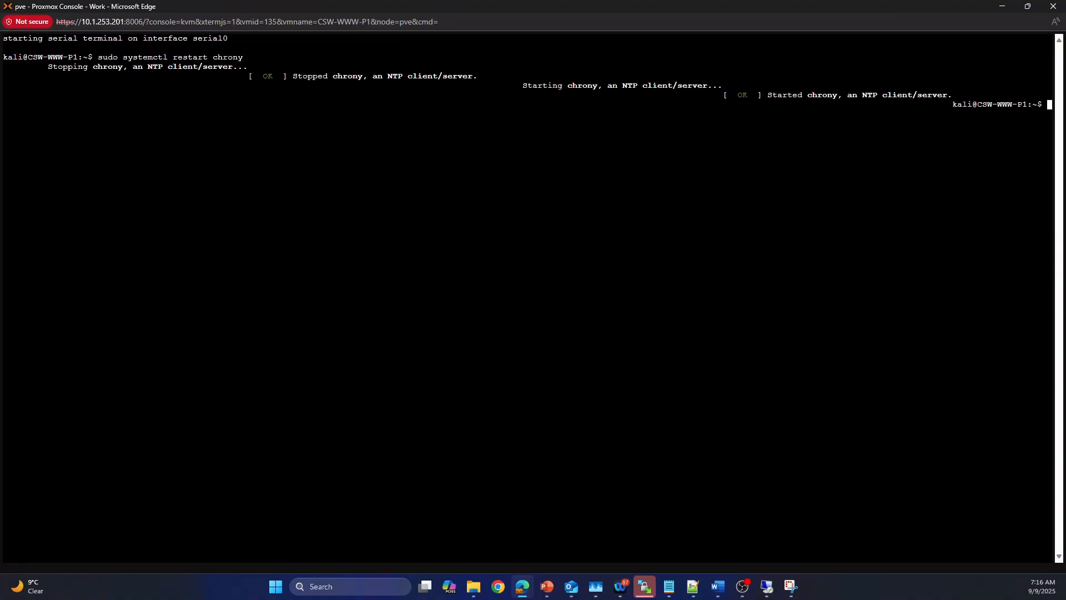
key("Return")
key("Return")
Step: List the time sources on CSW-WWW-P1 with "chronyc sources", running the command twice
key("Up")
key("Up")
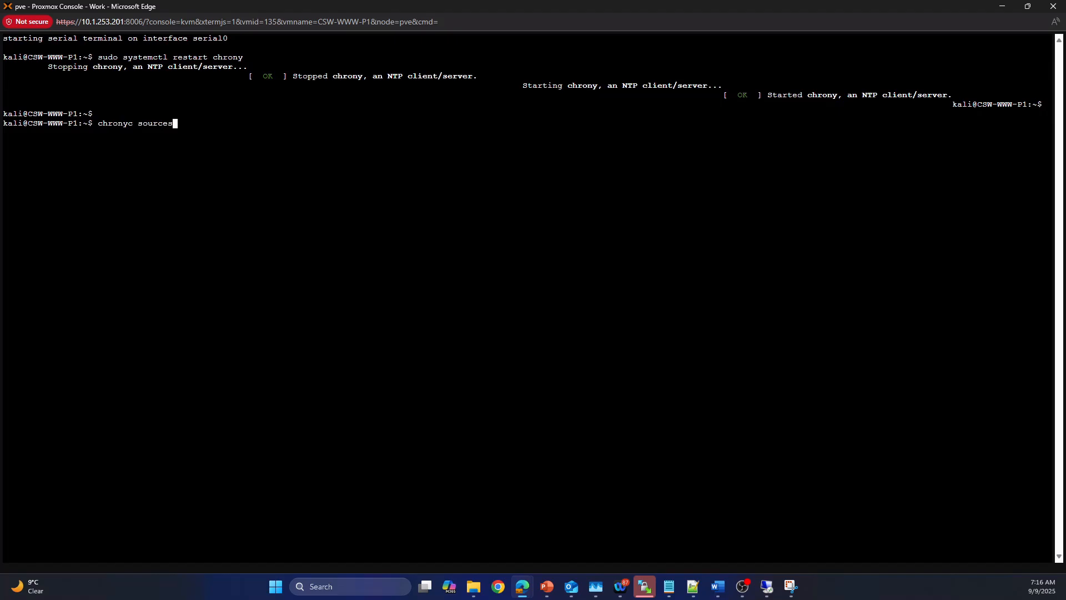
key("Return")
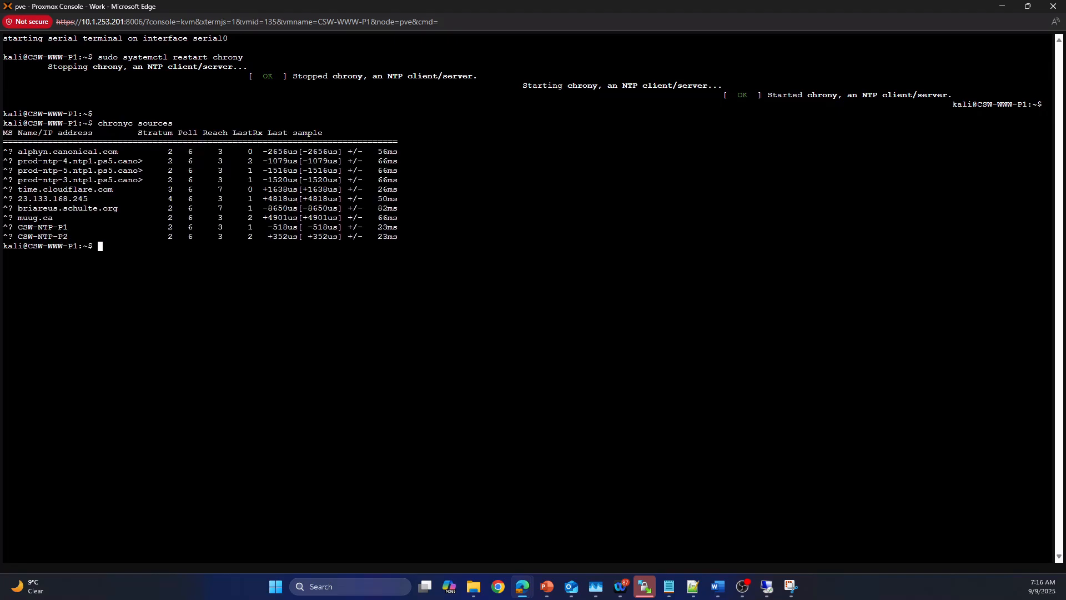
key("Up")
key("Return")
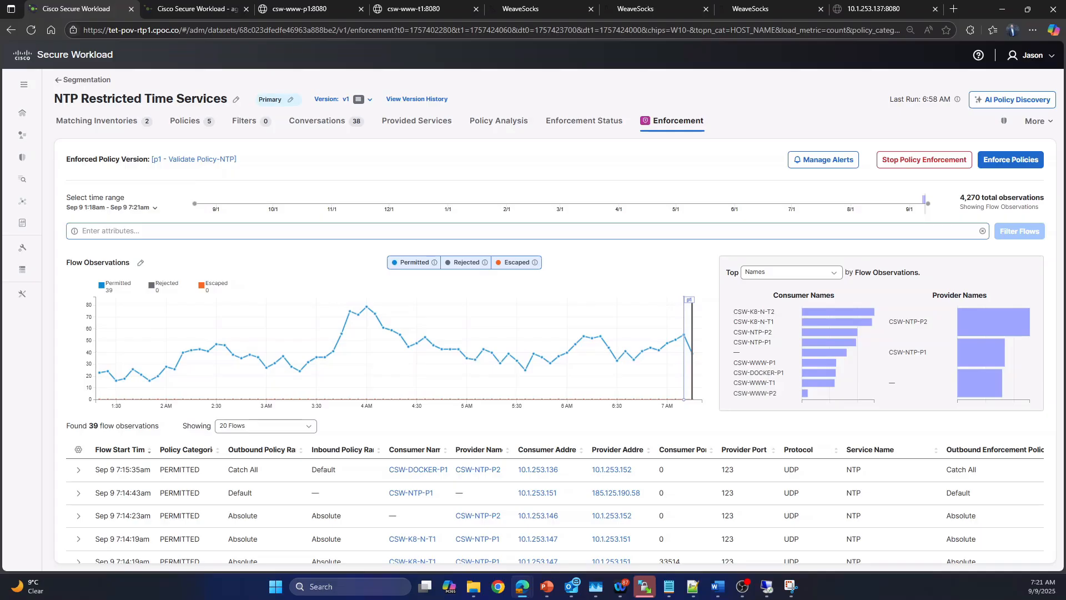
Step: Back in Secure Workload, filter the enforcement flows to Consumer HOST NAME KC = CSW-WWW-P1
left_click(83, 231)
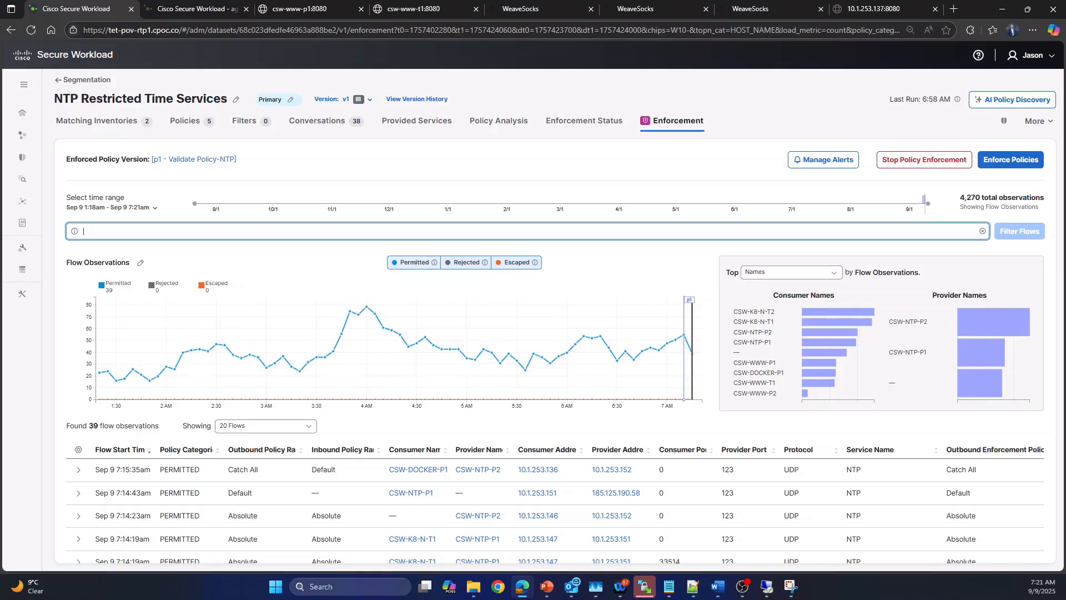
type("kc")
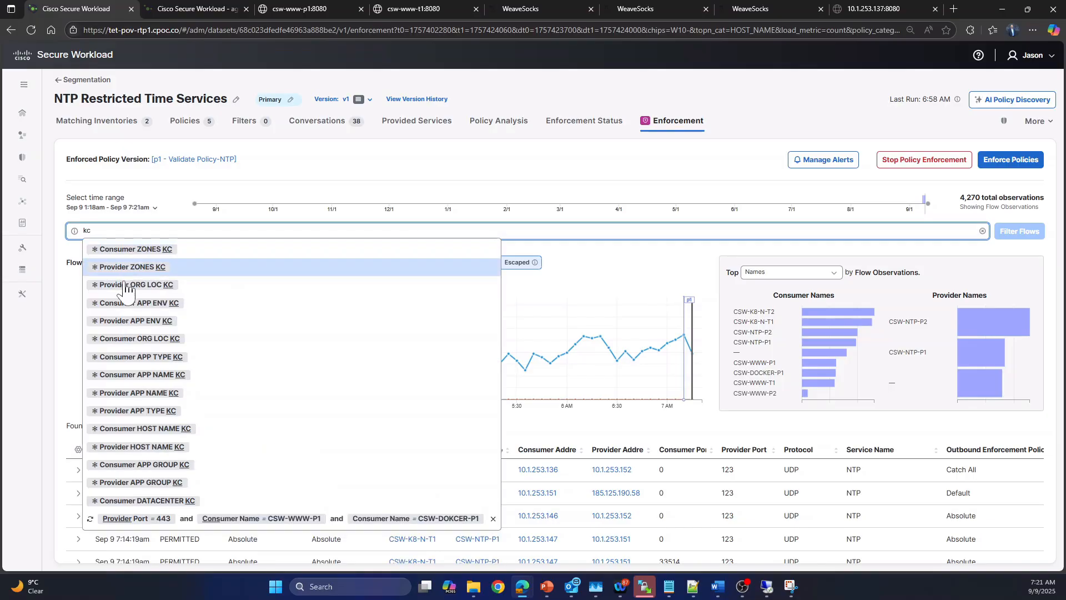
left_click(127, 433)
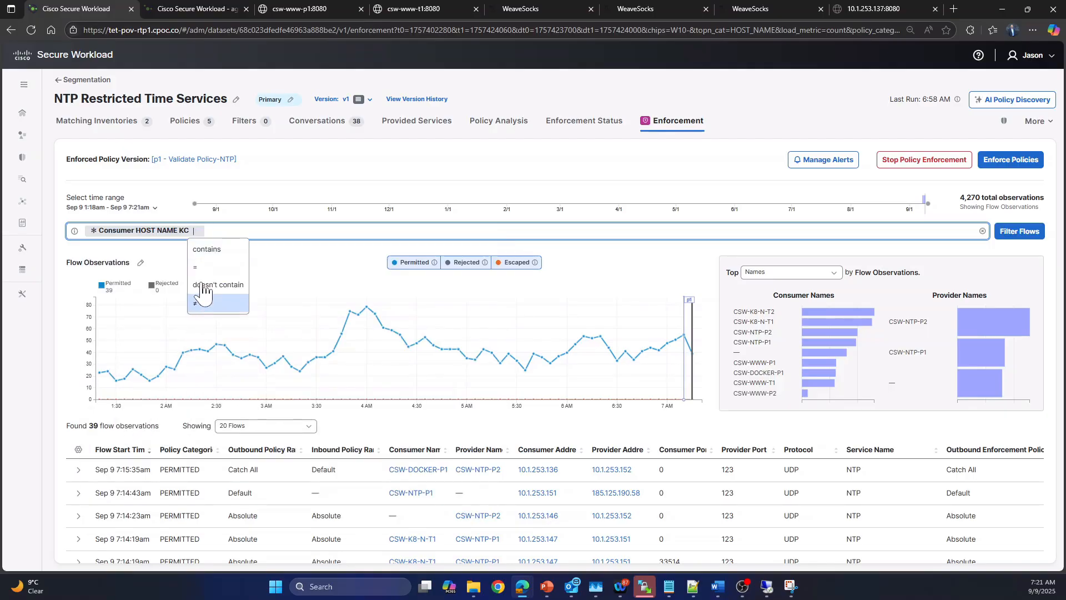
left_click(200, 267)
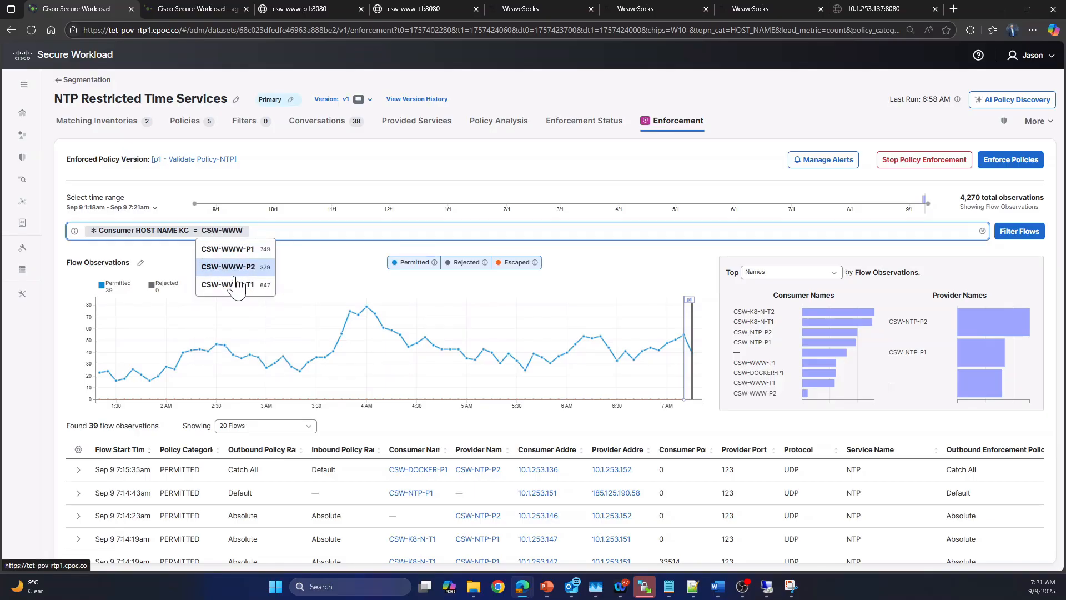
left_click(232, 249)
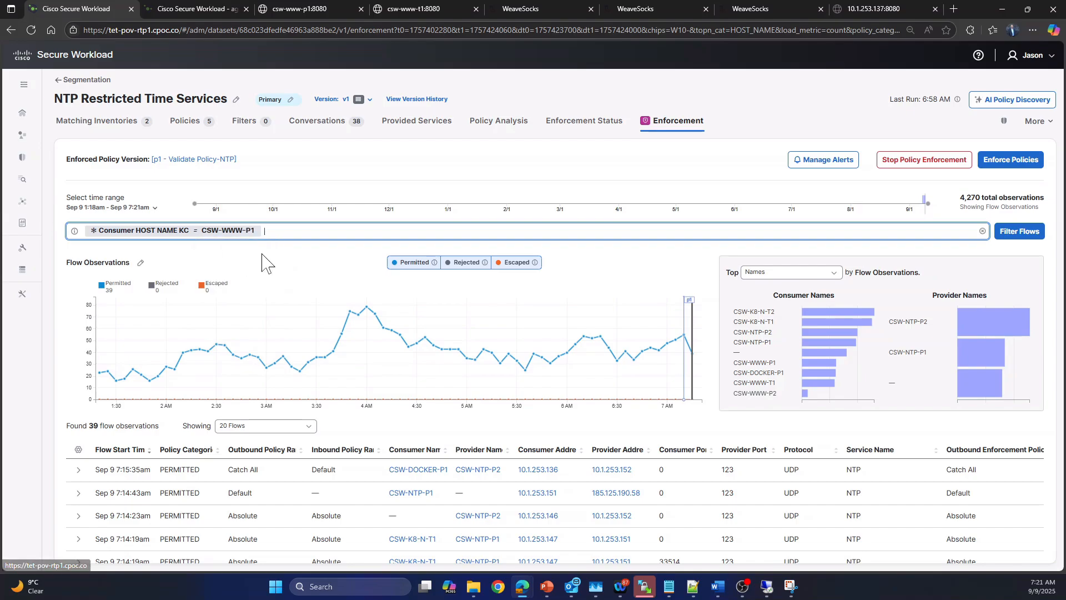
left_click(1018, 242)
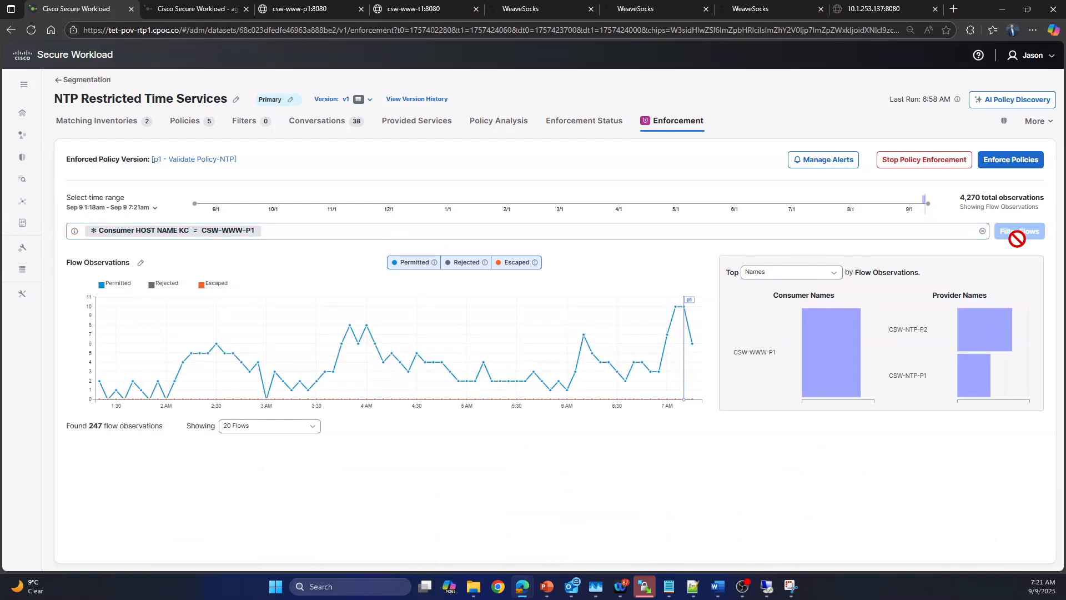
Step: Show the flows at the latest point of the chart and examine the first flow's details and matching policies
scroll(701, 291, "down", 1)
left_click(693, 296)
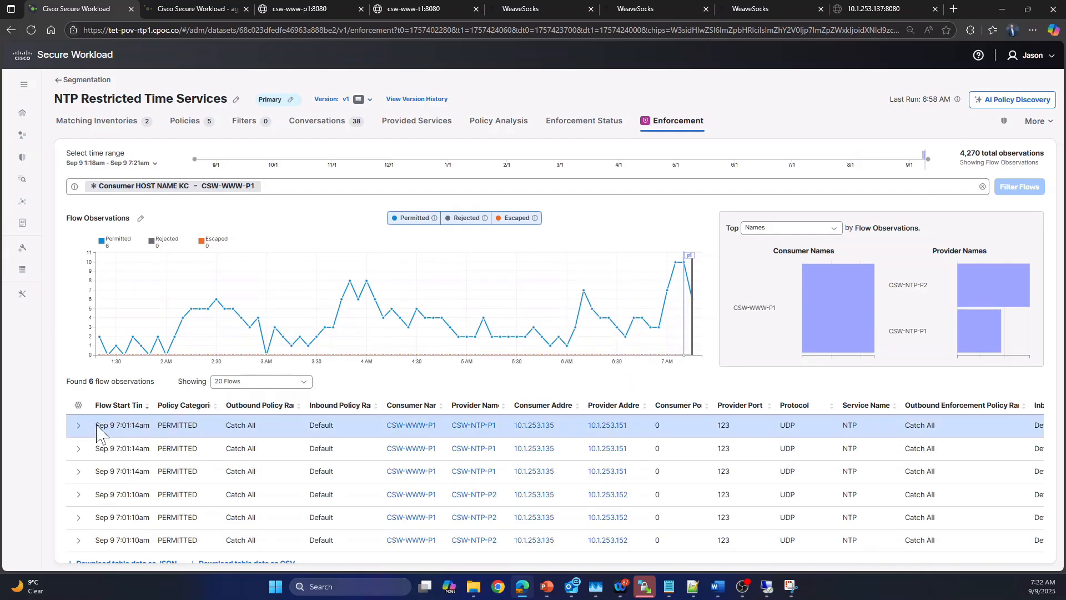
left_click(77, 426)
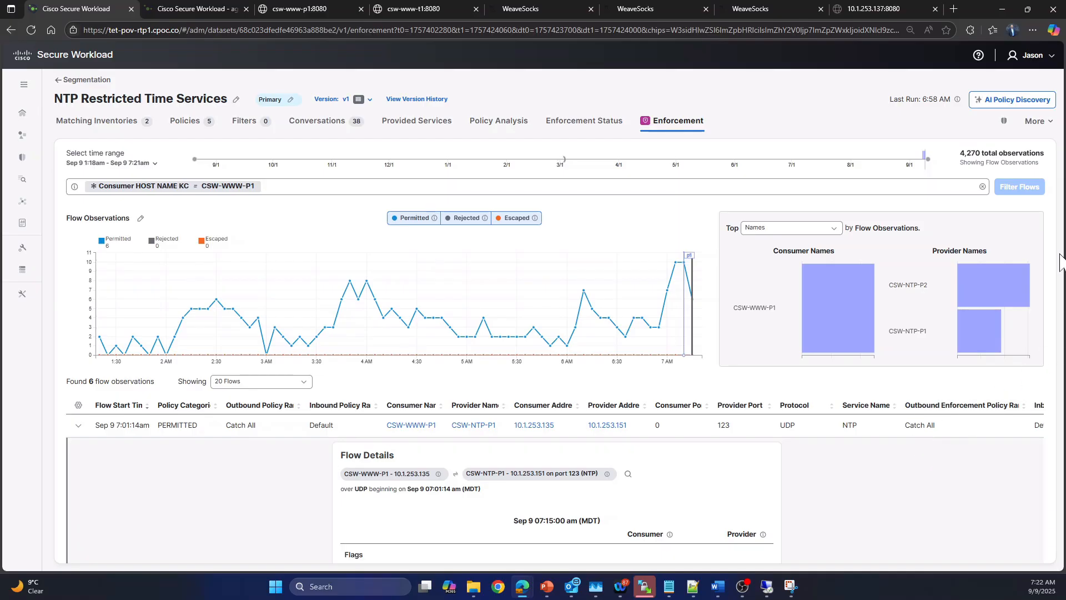
scroll(1052, 297, "down", 7)
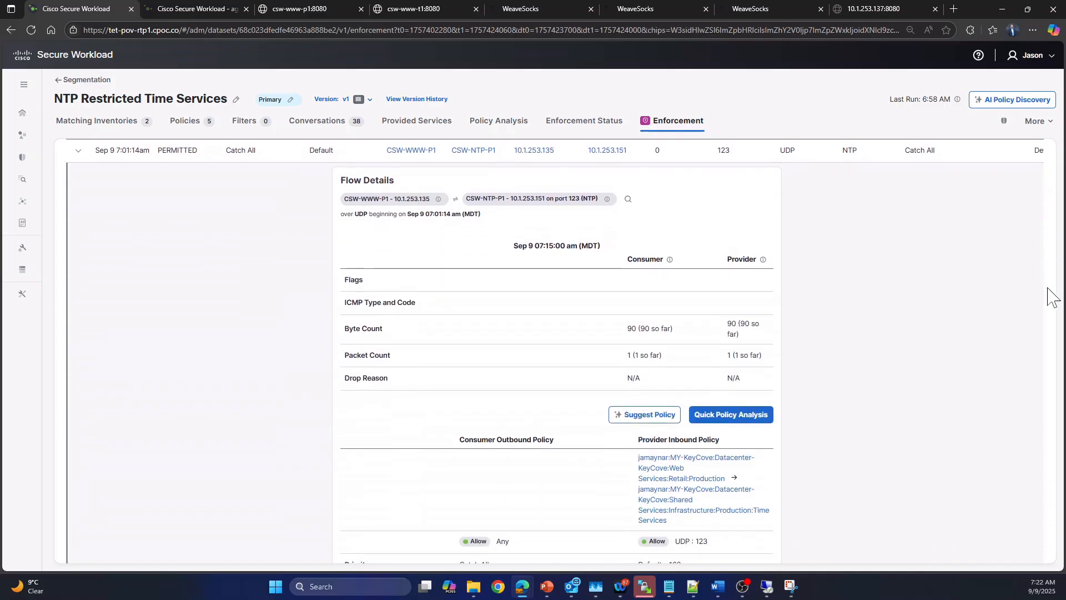